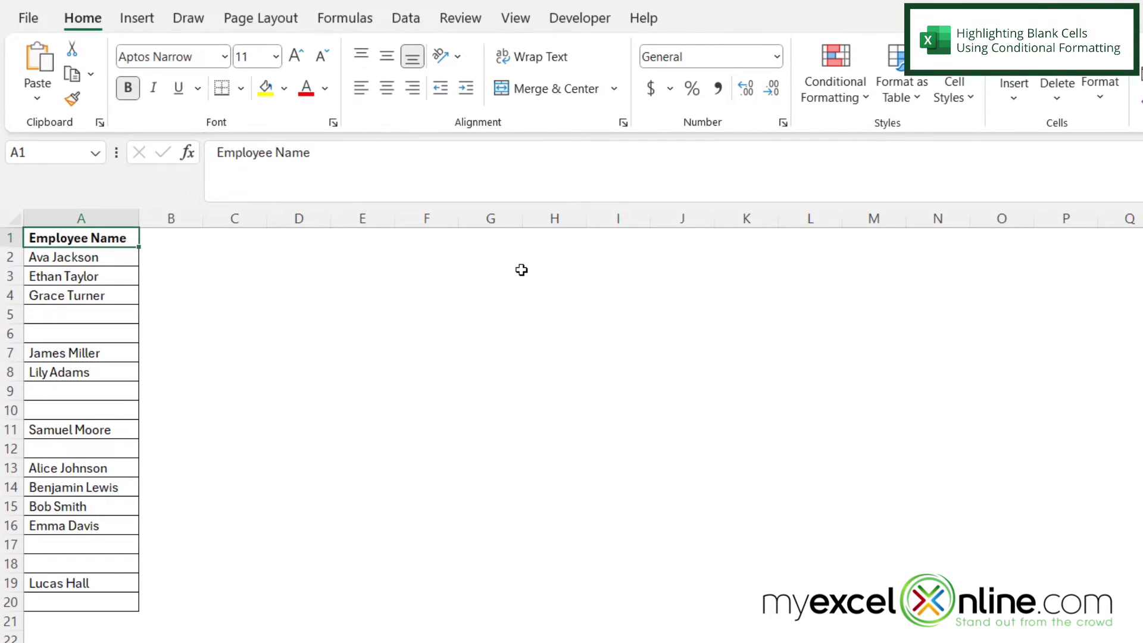
Select the Employee Name list A1:A20 and open Conditional Formatting.
left_click_drag(107, 238, 55, 599)
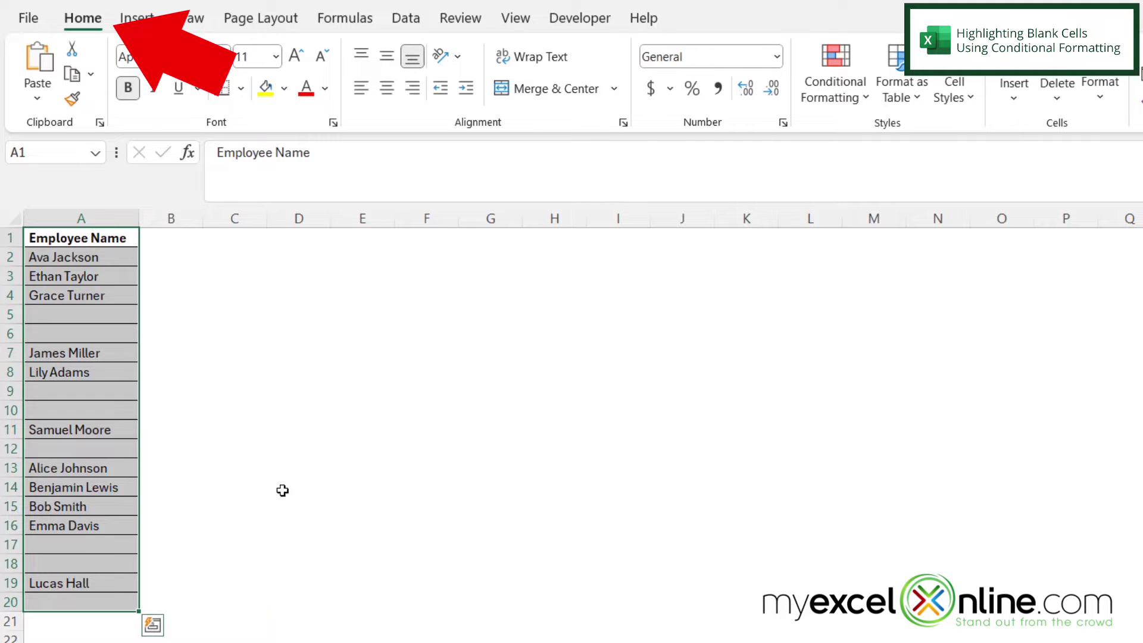
left_click(844, 84)
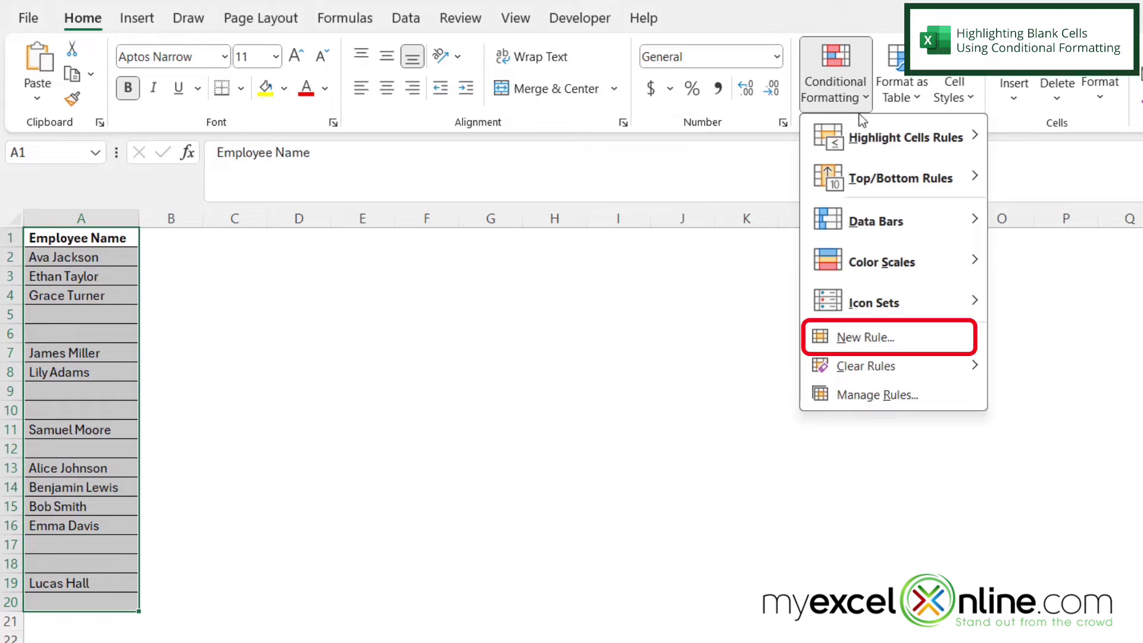
Create a new 'Format only cells that contain' rule targeting Blanks.
left_click(871, 338)
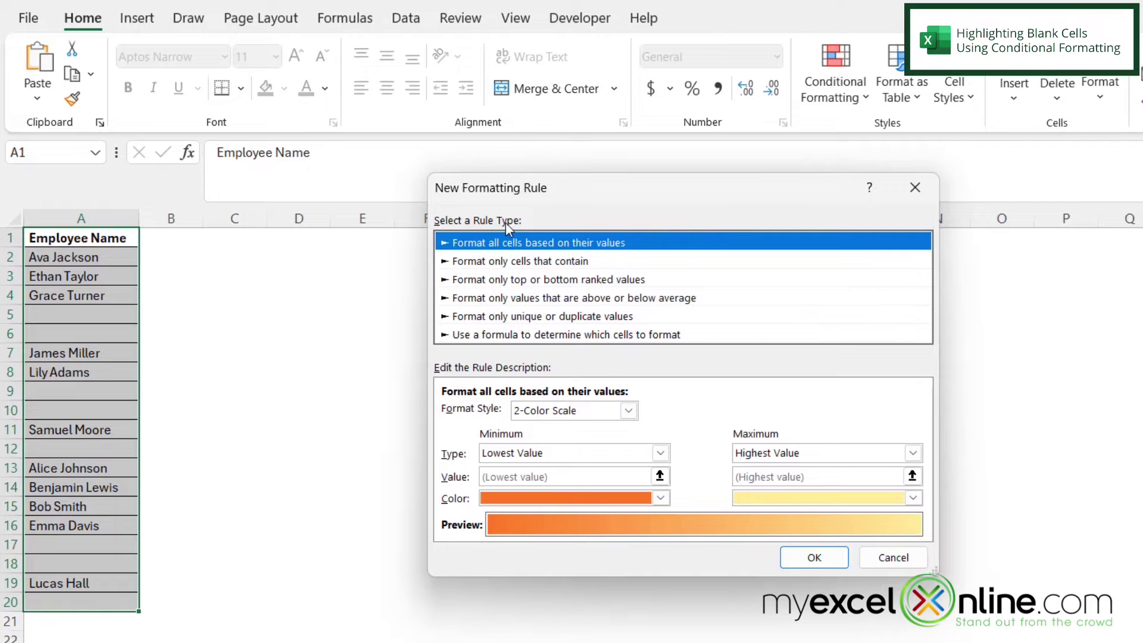
left_click(495, 264)
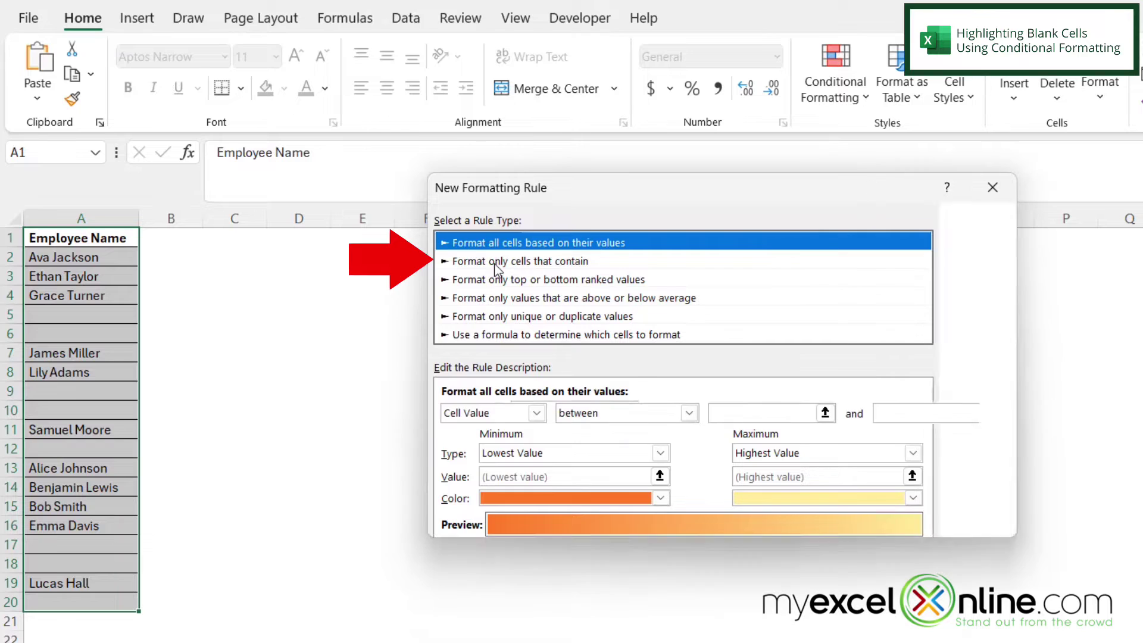
left_click(536, 414)
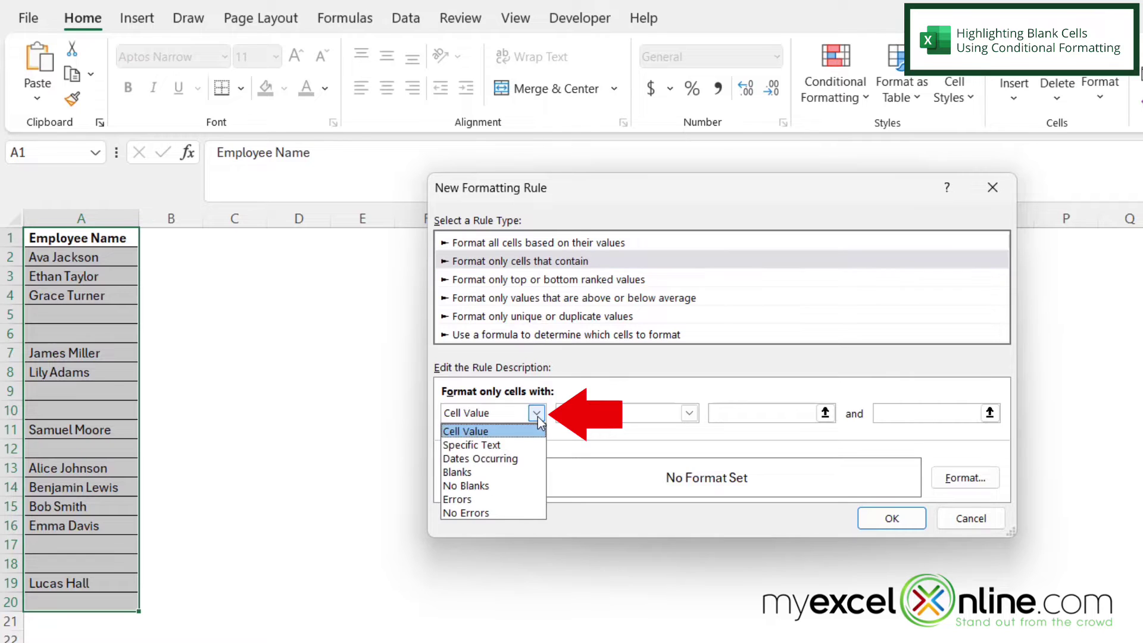
left_click(464, 473)
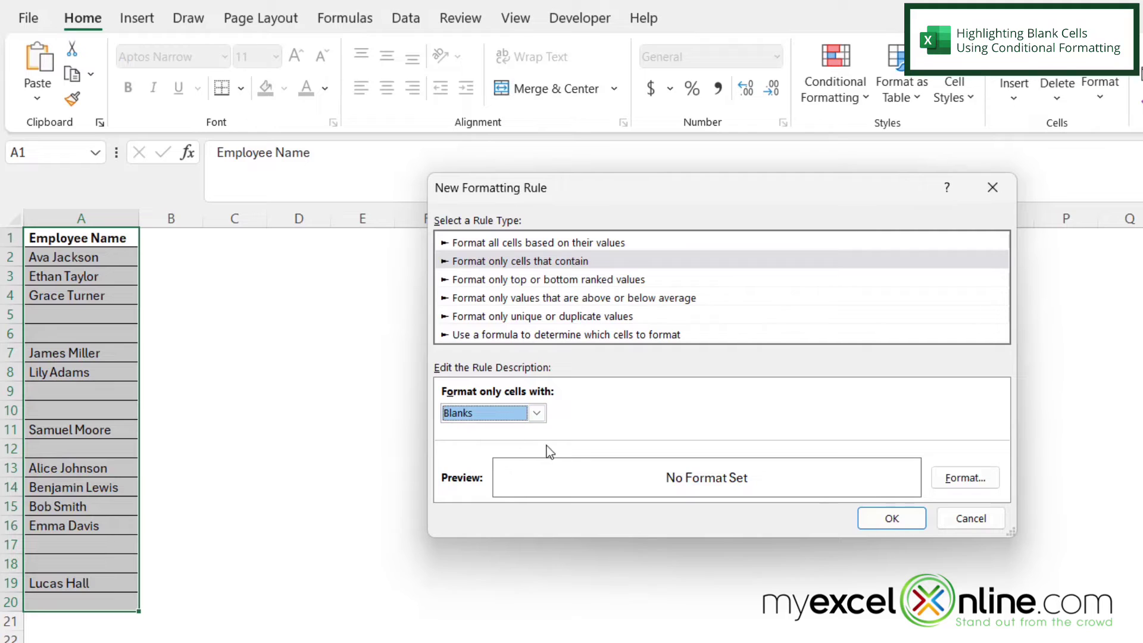
Set the rule's format to a light green fill.
left_click(965, 479)
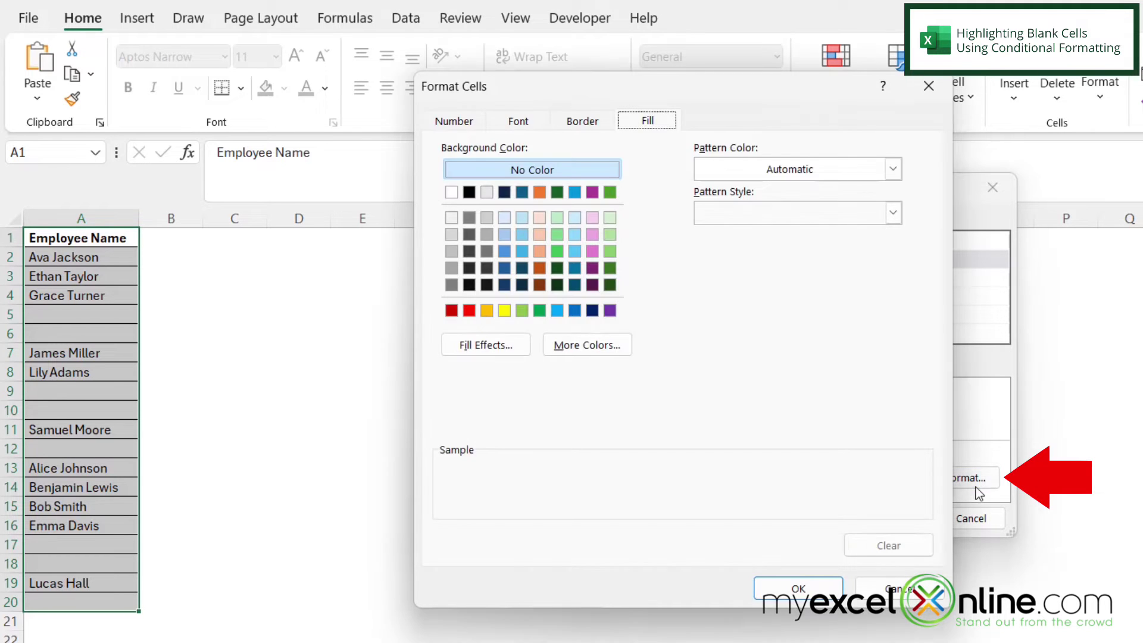
left_click(610, 218)
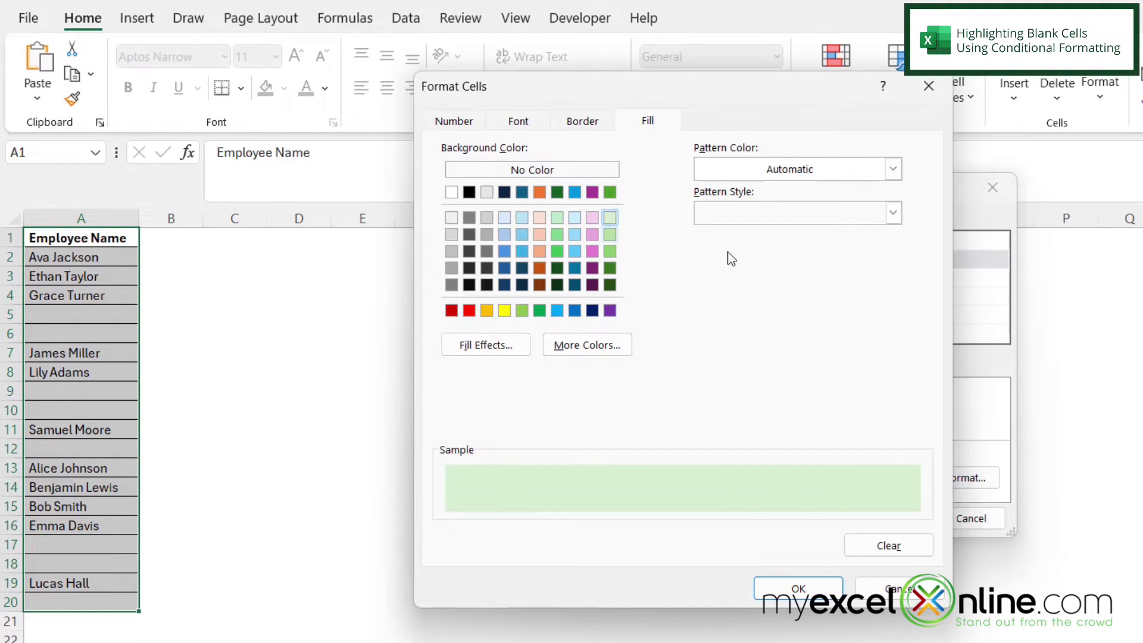
left_click(798, 590)
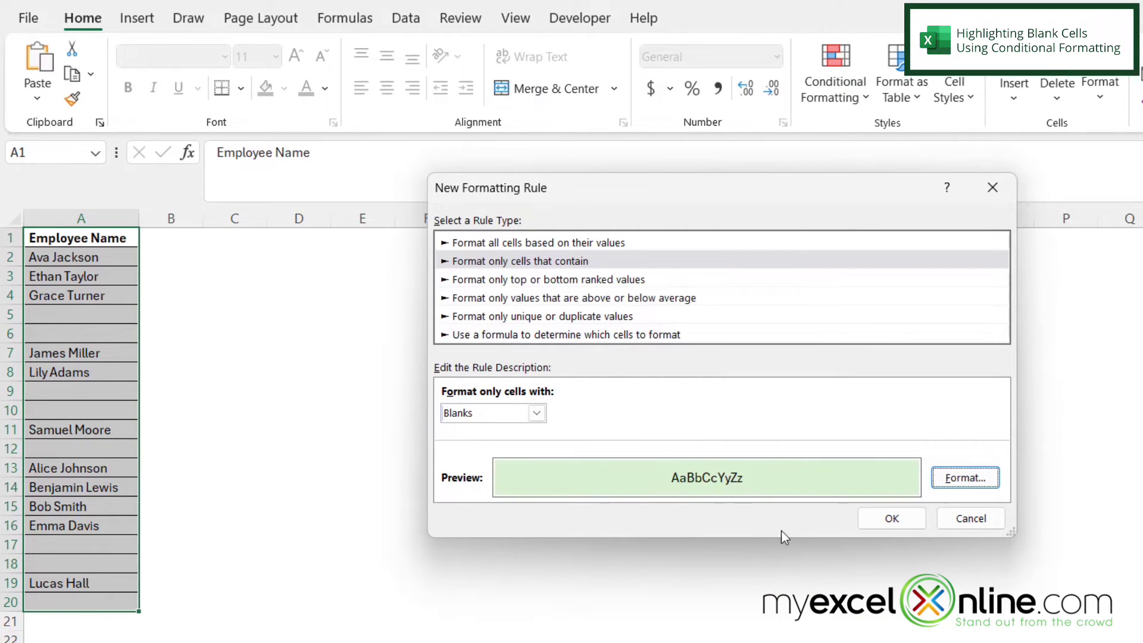
Confirm the blank-cells rule and click B1 to view the green blanks.
left_click(891, 520)
left_click(176, 238)
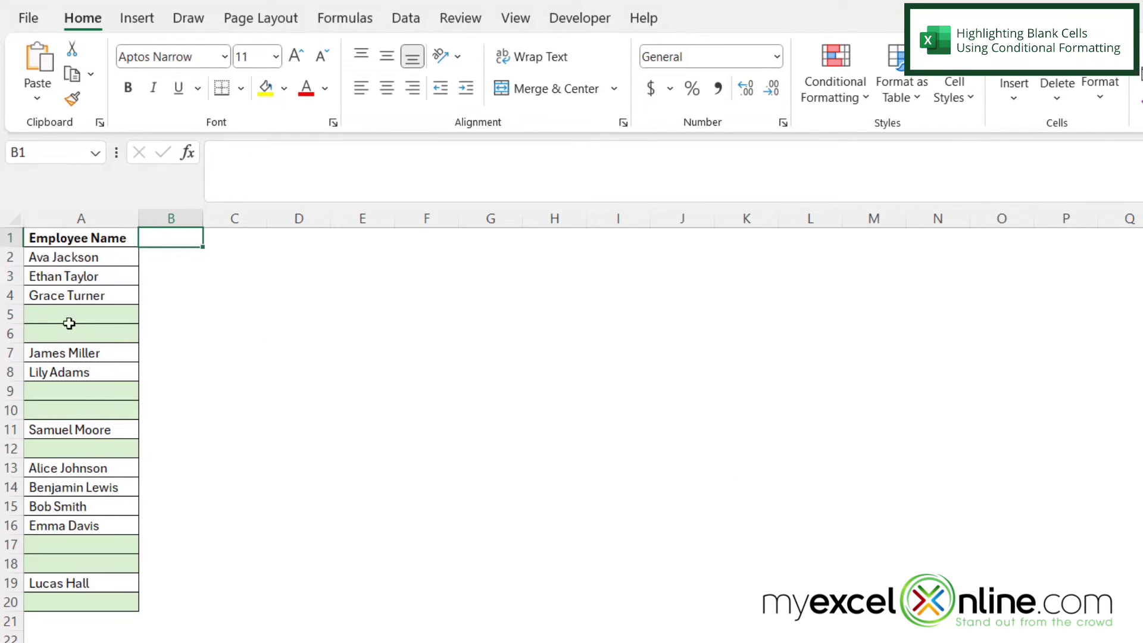